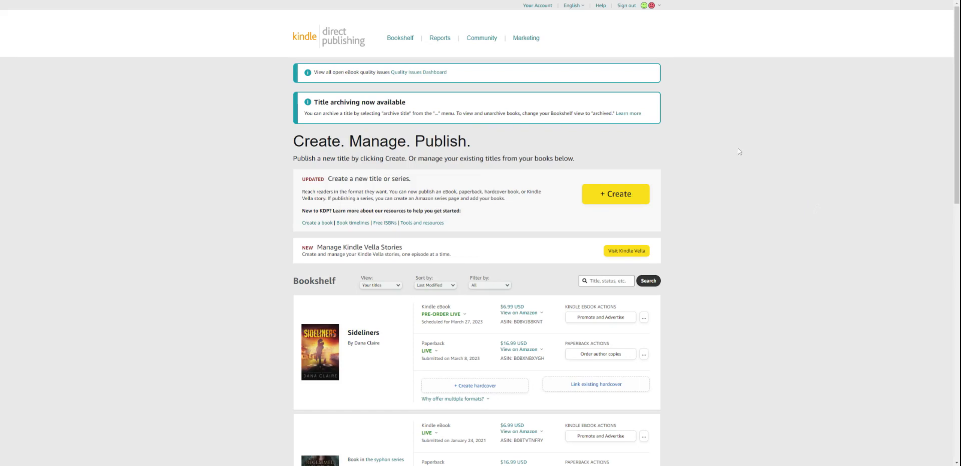
- Go to the KDP Marketing resources page
{"action": "scroll", "coordinate": [737, 150], "scroll_direction": "down", "scroll_amount": 4}
{"action": "scroll", "coordinate": [707, 172], "scroll_direction": "down", "scroll_amount": 9}
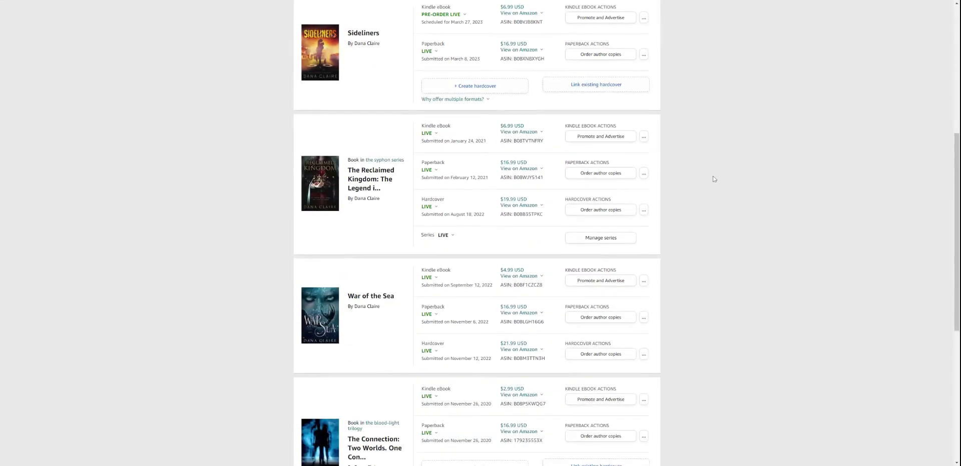
{"action": "scroll", "coordinate": [713, 176], "scroll_direction": "up", "scroll_amount": 12}
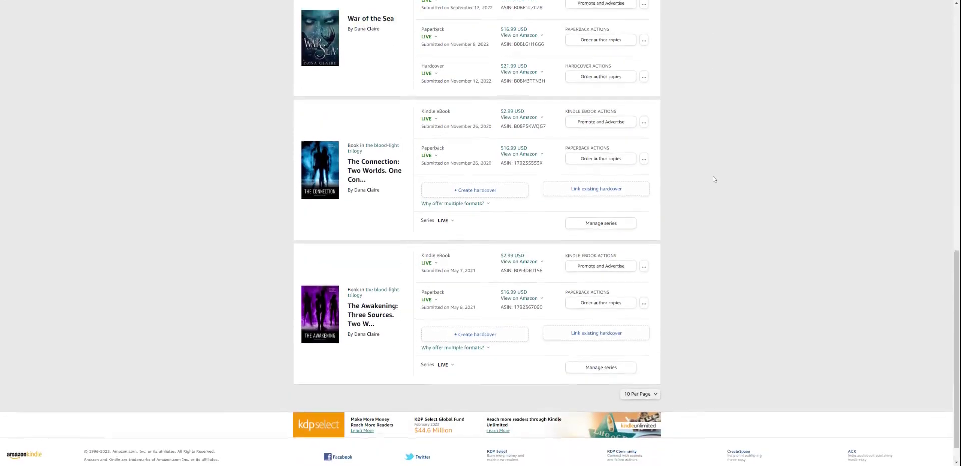
{"action": "scroll", "coordinate": [714, 179], "scroll_direction": "up", "scroll_amount": 3}
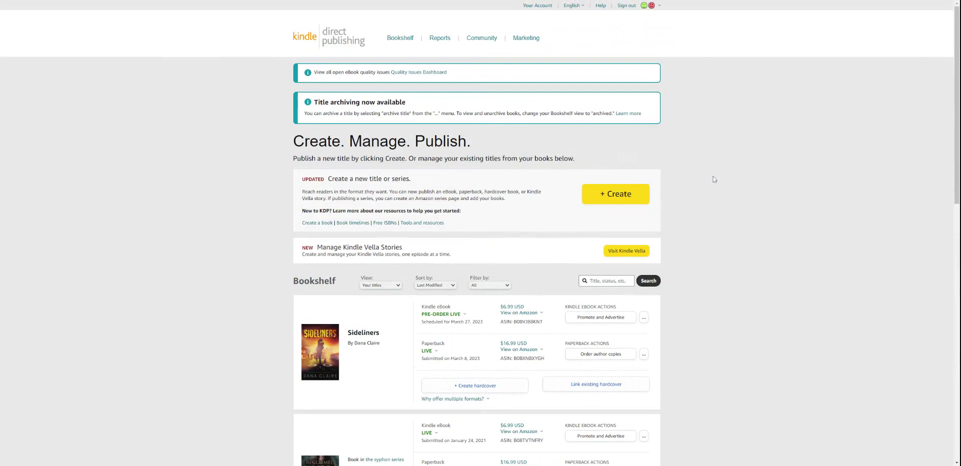
{"action": "left_click_drag", "start_coordinate": [545, 40], "coordinate": [511, 42]}
{"action": "left_click", "coordinate": [524, 41]}
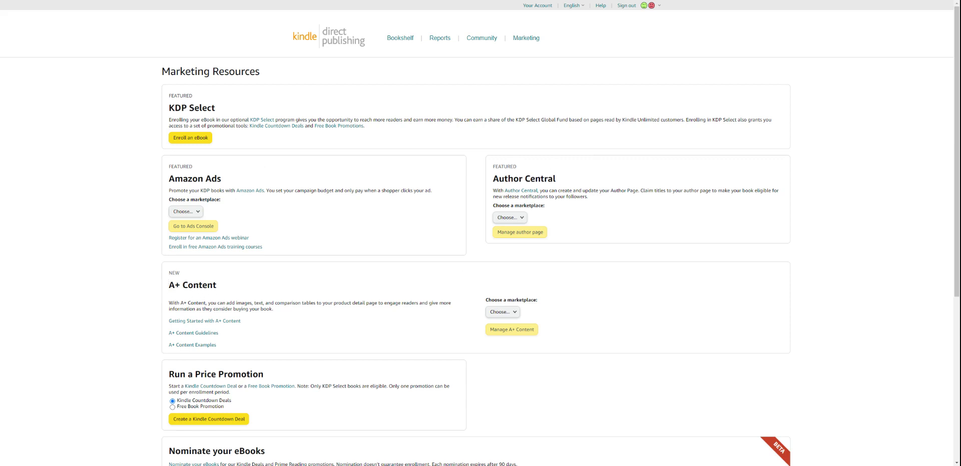
- Choose Amazon.com as the A+ Content marketplace
{"action": "left_click_drag", "start_coordinate": [169, 286], "coordinate": [223, 293]}
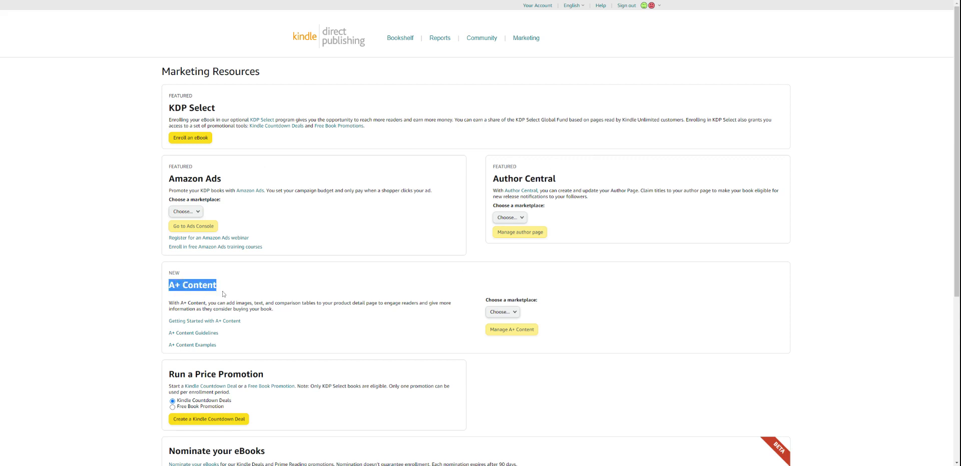
{"action": "left_click_drag", "start_coordinate": [483, 302], "coordinate": [552, 307]}
{"action": "left_click", "coordinate": [514, 317]}
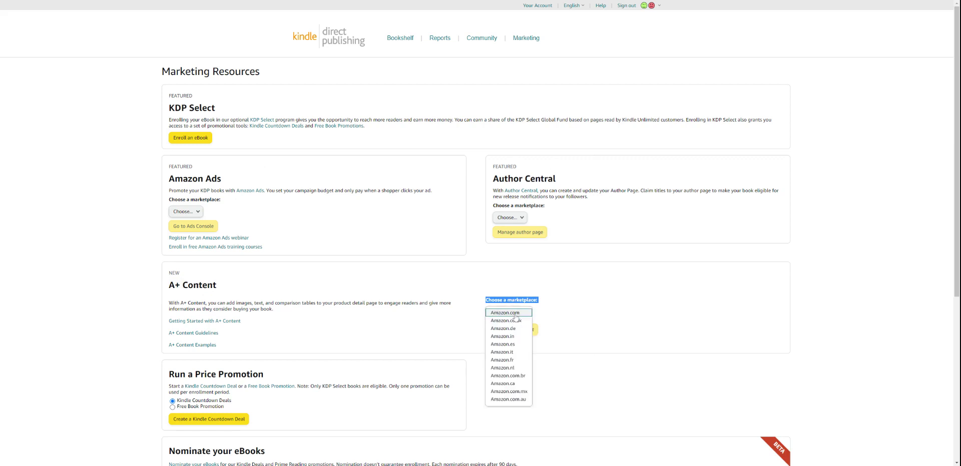
{"action": "left_click", "coordinate": [514, 314]}
{"action": "left_click", "coordinate": [603, 318]}
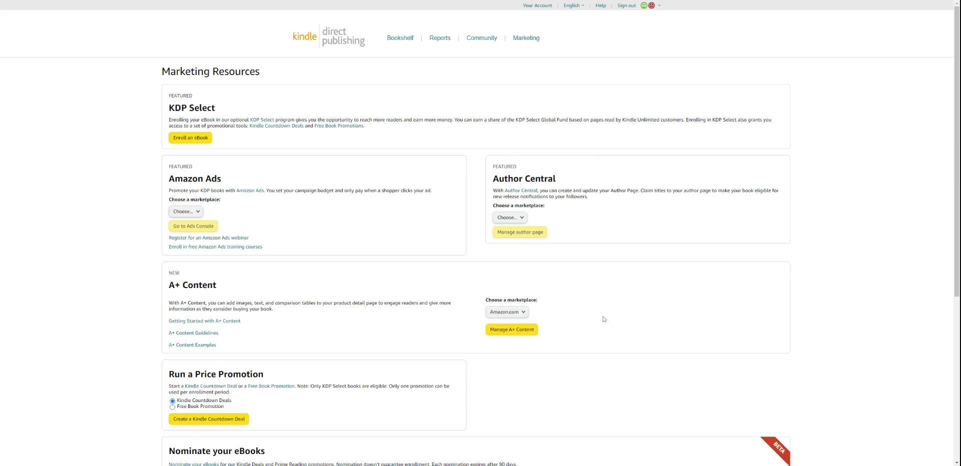
- Open the A+ Content Manager to list the existing Amazon.com A+ content
{"action": "left_click", "coordinate": [517, 332]}
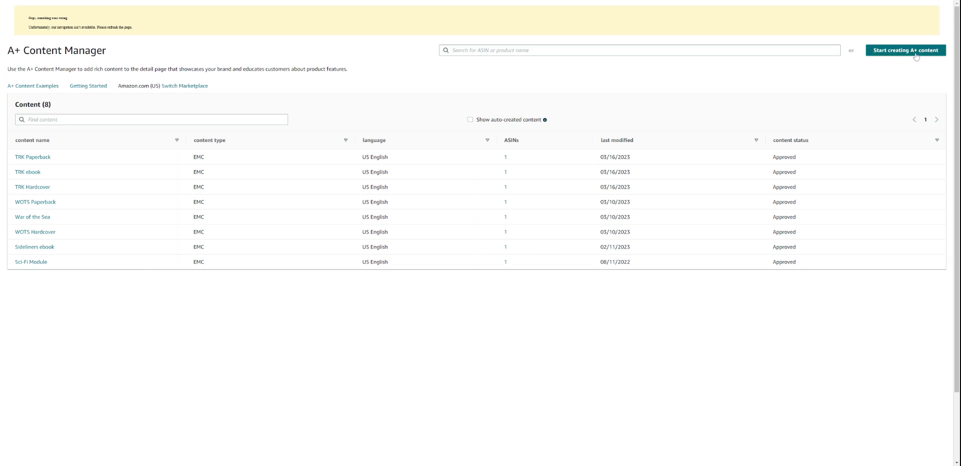
- Start a new A+ content draft and name it 'Sideliners ebook'
{"action": "left_click", "coordinate": [895, 56]}
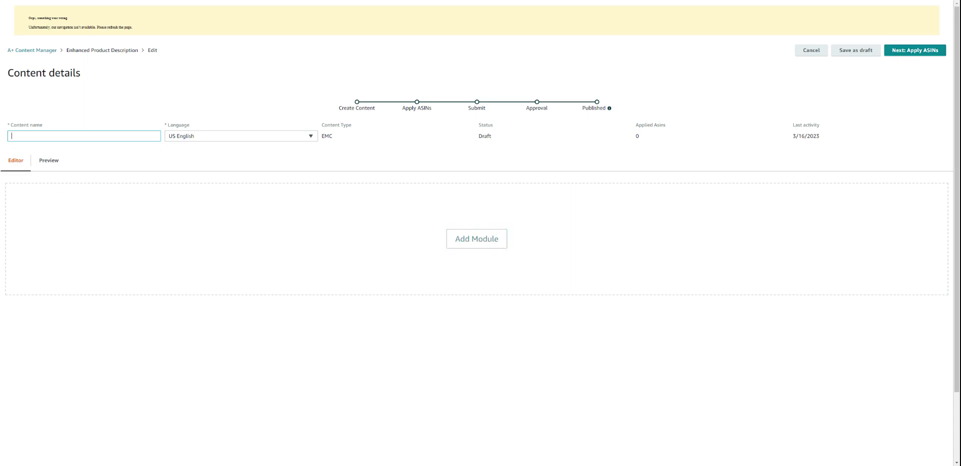
{"action": "type", "text": "Sideliners ebook"}
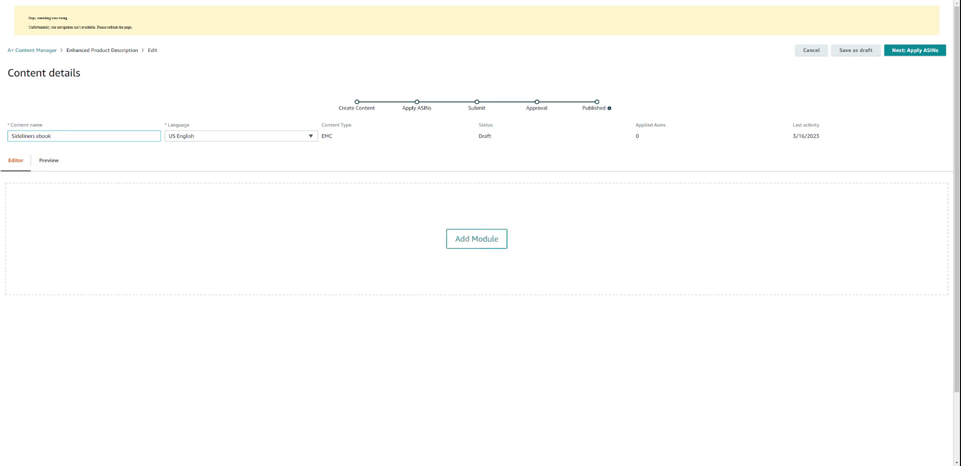
{"action": "left_click", "coordinate": [485, 242]}
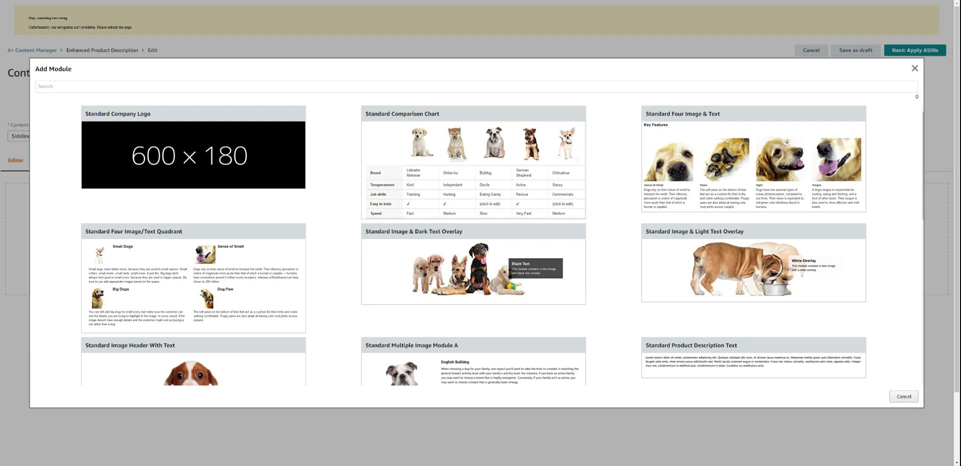
- Browse the module templates and add a Standard Image & Dark Text Overlay module
{"action": "scroll", "coordinate": [592, 326], "scroll_direction": "down", "scroll_amount": 3}
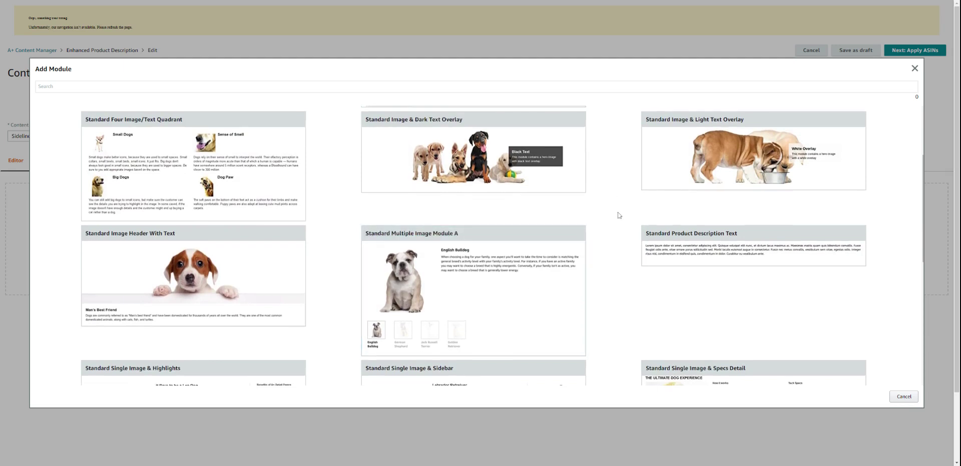
{"action": "scroll", "coordinate": [620, 216], "scroll_direction": "up", "scroll_amount": 1}
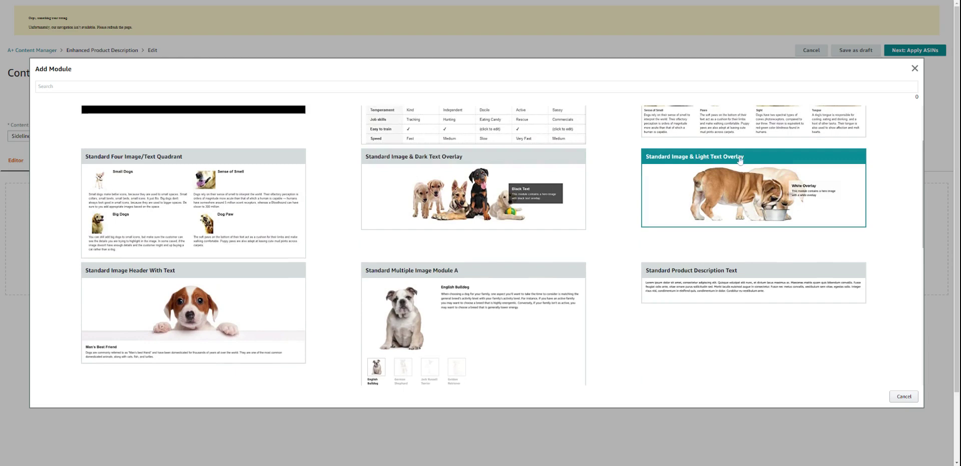
{"action": "scroll", "coordinate": [615, 236], "scroll_direction": "down", "scroll_amount": 6}
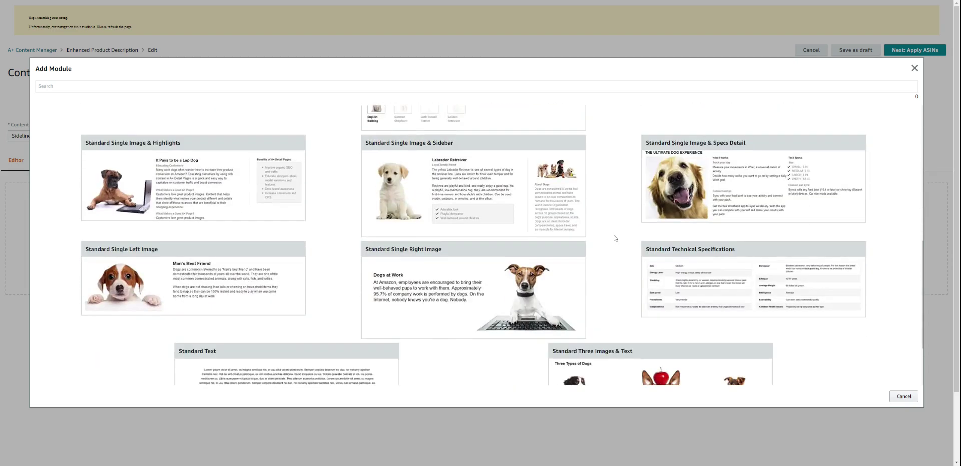
{"action": "scroll", "coordinate": [615, 238], "scroll_direction": "down", "scroll_amount": 2}
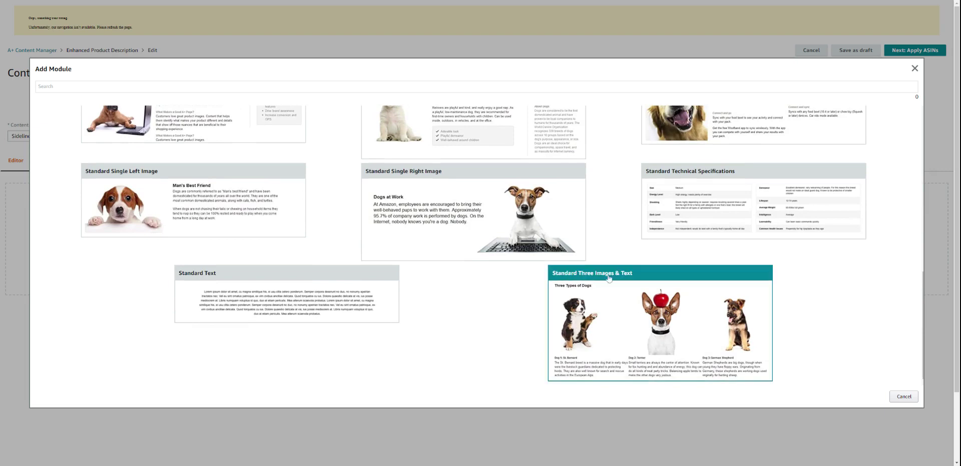
{"action": "scroll", "coordinate": [612, 284], "scroll_direction": "up", "scroll_amount": 7}
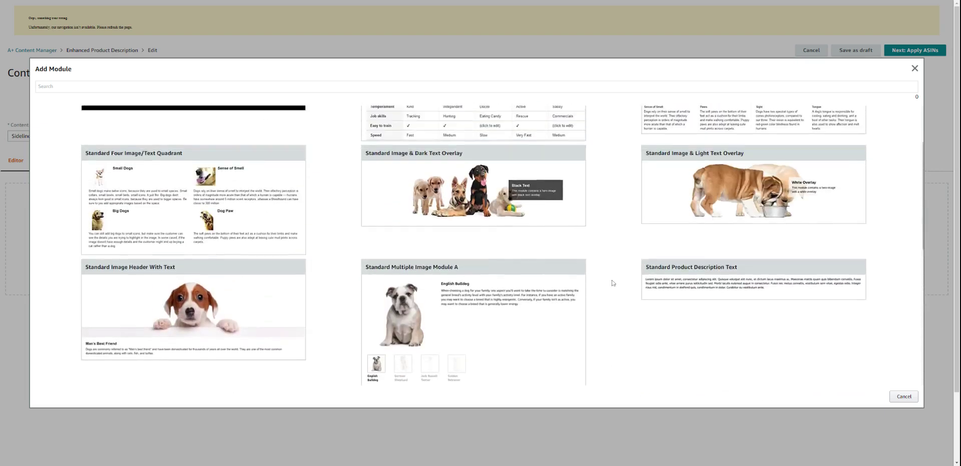
{"action": "scroll", "coordinate": [613, 284], "scroll_direction": "up", "scroll_amount": 2}
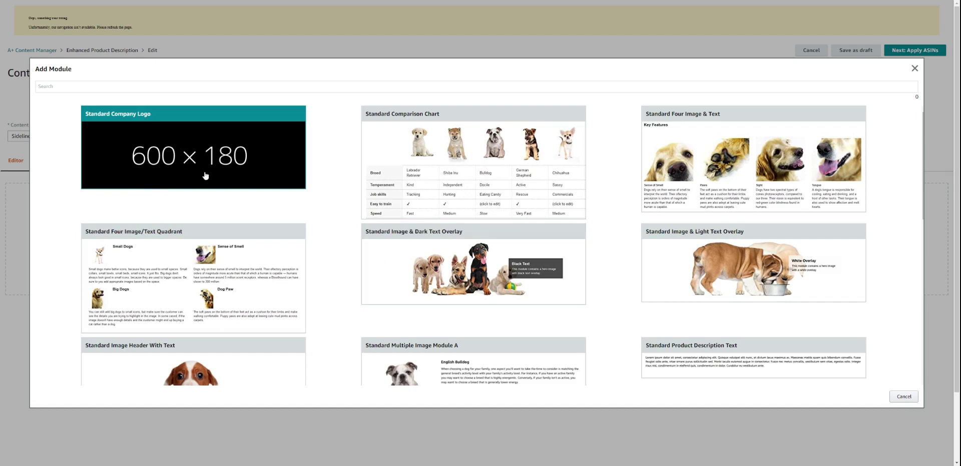
{"action": "left_click", "coordinate": [462, 274]}
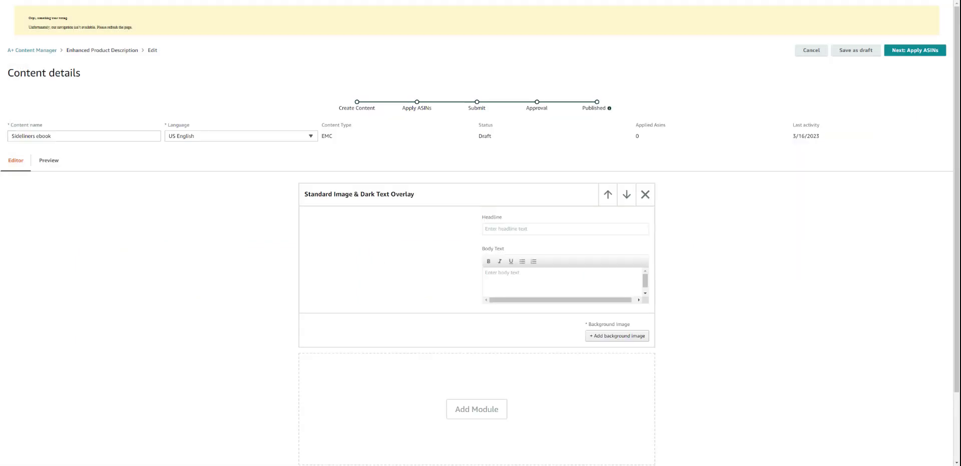
- Open the background image upload for the overlay module, which needs at least 970 x 300 px
{"action": "left_click", "coordinate": [620, 338]}
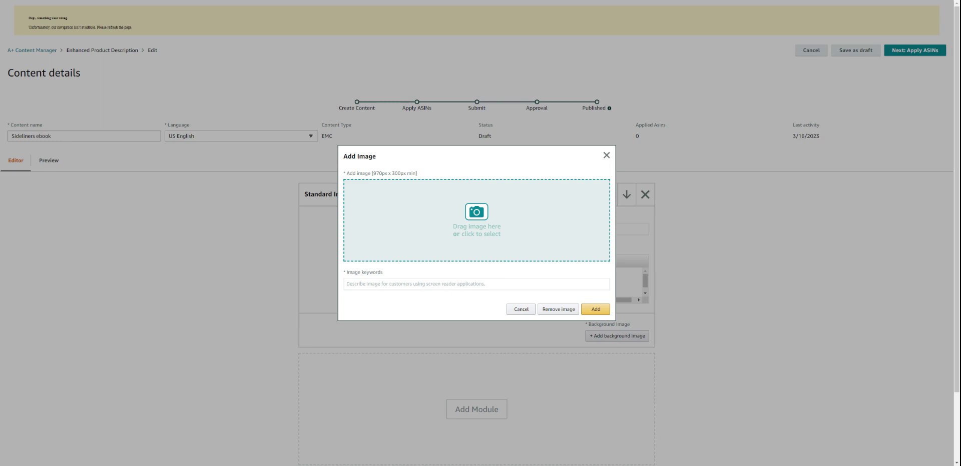
{"action": "left_click_drag", "start_coordinate": [343, 173], "coordinate": [417, 173]}
{"action": "left_click", "coordinate": [473, 236]}
- Upload the Friday Night Lights banner with keywords 'Friday night lights meet west side story'
{"action": "left_click", "coordinate": [473, 235]}
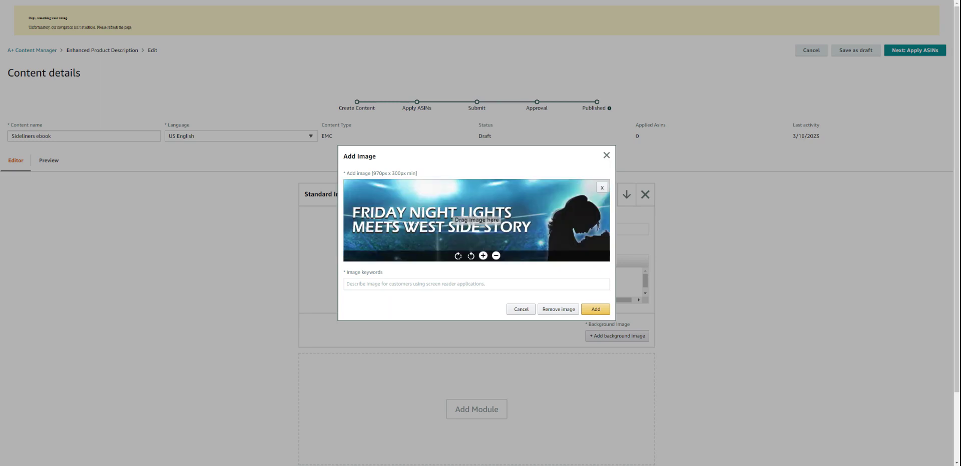
{"action": "left_click", "coordinate": [482, 285]}
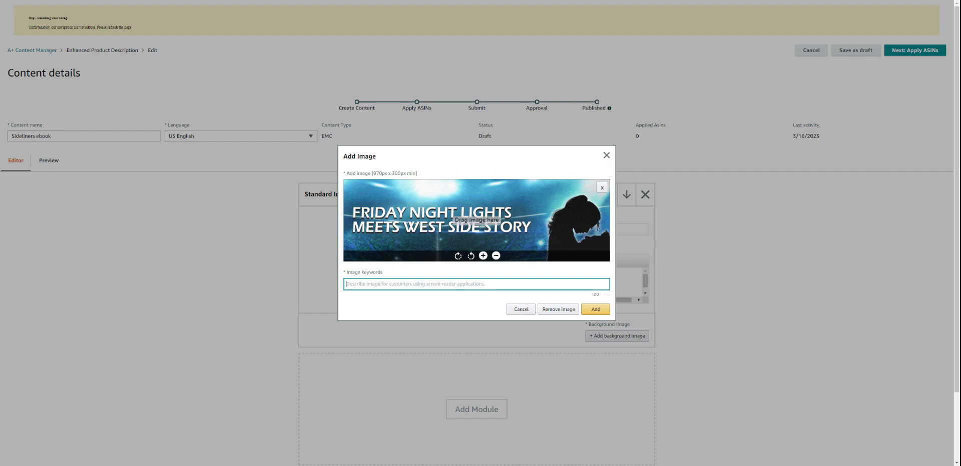
{"action": "type", "text": "Fr"}
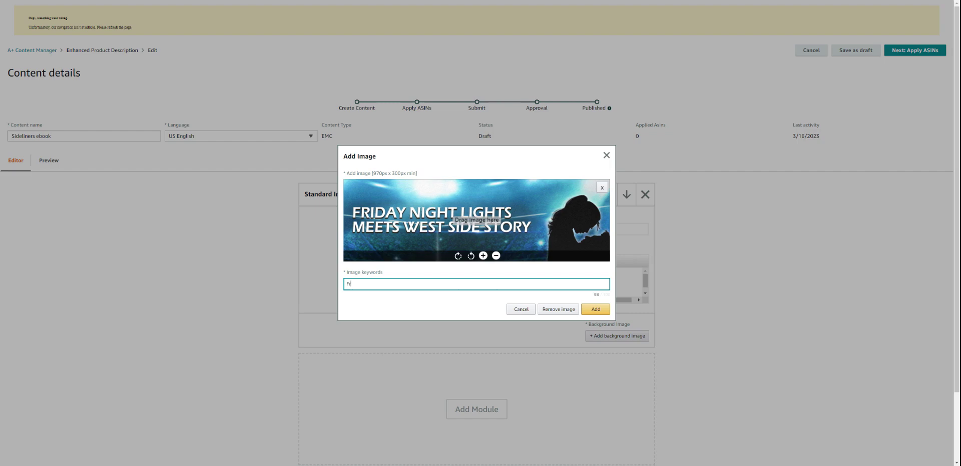
{"action": "type", "text": "iday night lights meet west side story"}
- Confirm the Friday Night Lights banner as the first module's background and reopen the module gallery
{"action": "left_click", "coordinate": [596, 310]}
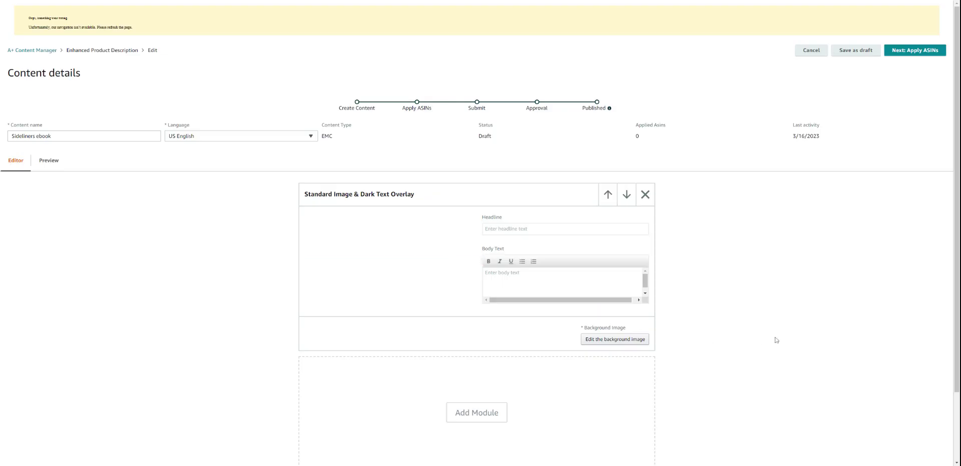
{"action": "scroll", "coordinate": [751, 346], "scroll_direction": "down", "scroll_amount": 1}
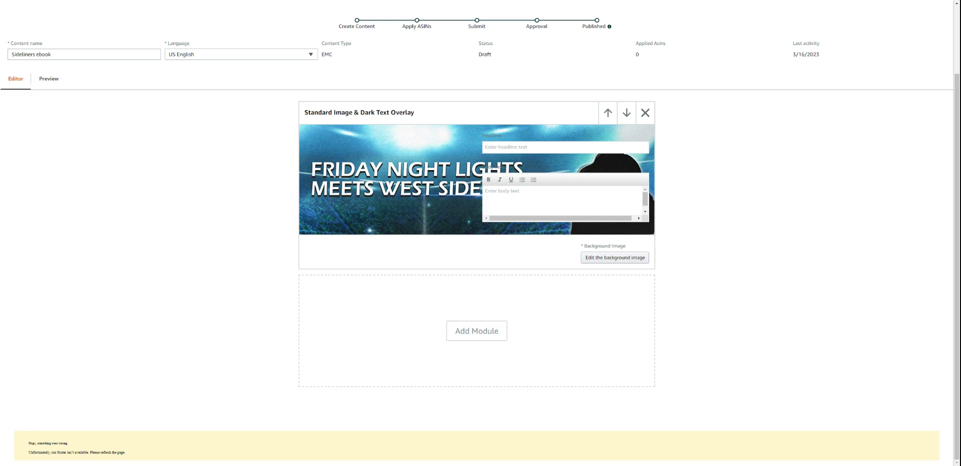
{"action": "left_click", "coordinate": [471, 330]}
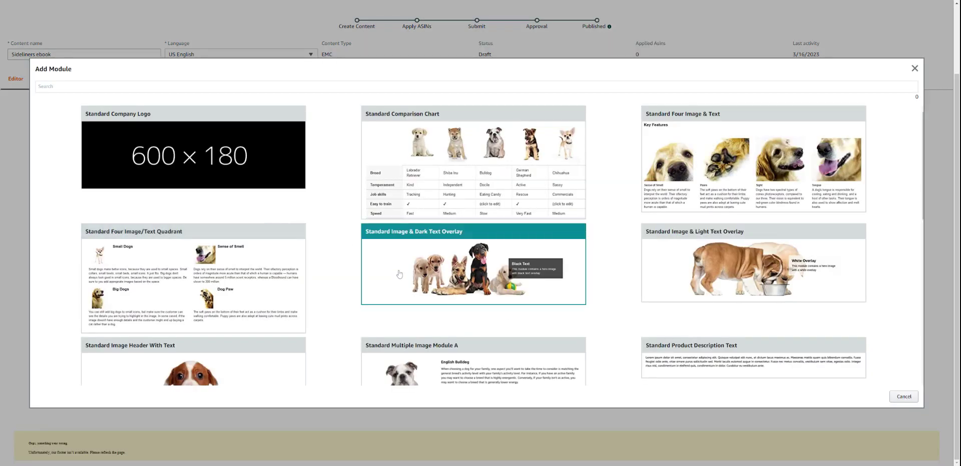
- Add a second overlay module with the small-town romance banner, keyworded 'A small town romance'
{"action": "left_click", "coordinate": [379, 275]}
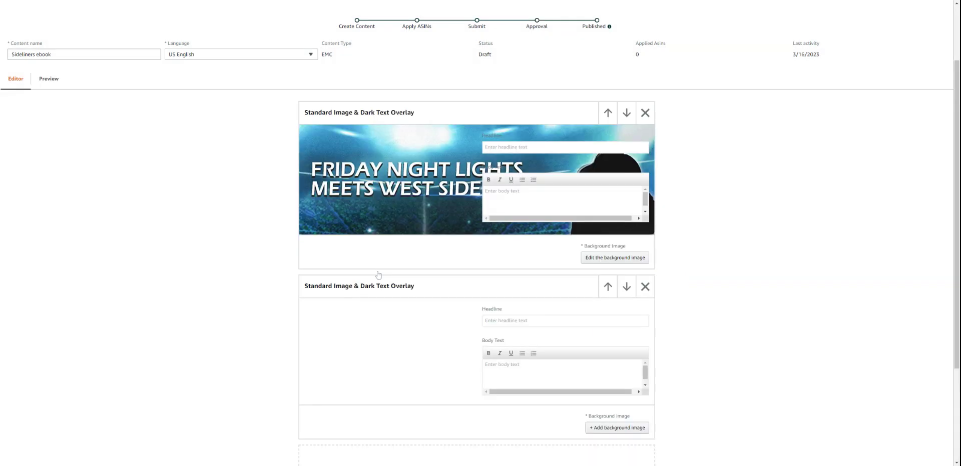
{"action": "left_click", "coordinate": [614, 429]}
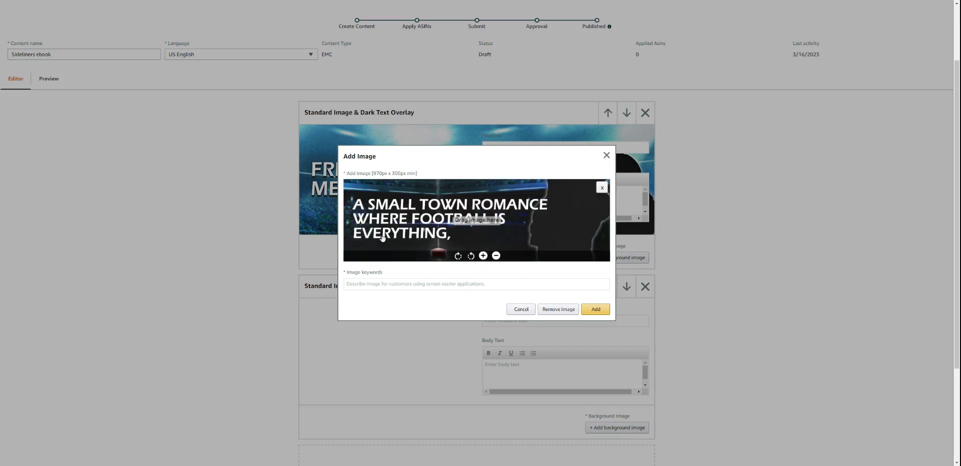
{"action": "left_click", "coordinate": [347, 284]}
{"action": "type", "text": "A"}
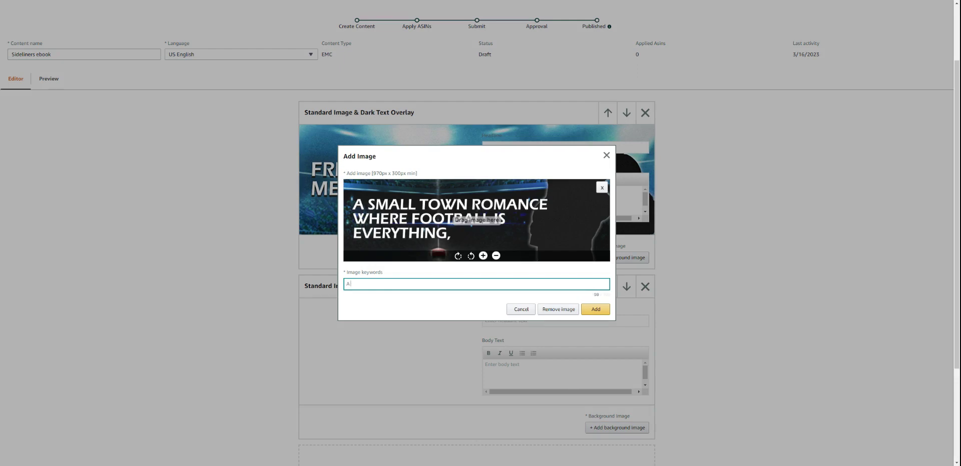
{"action": "type", "text": " small town romance"}
{"action": "left_click", "coordinate": [596, 309]}
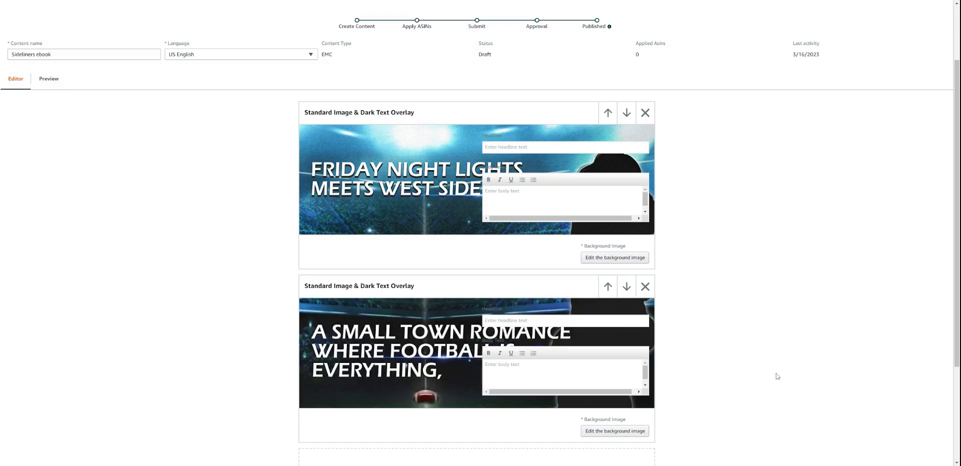
{"action": "scroll", "coordinate": [778, 375], "scroll_direction": "down", "scroll_amount": 2}
{"action": "left_click", "coordinate": [484, 400]}
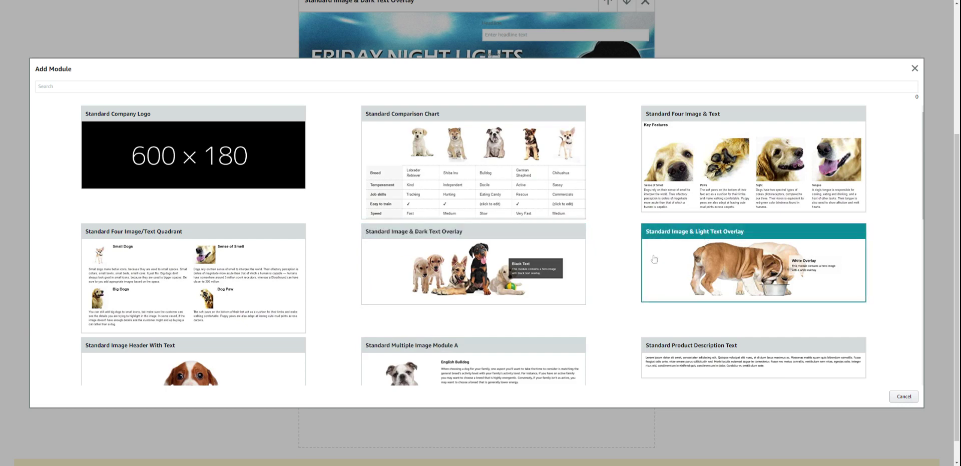
- Add a third overlay module with the V4_Sideliners banner, keyworded 'But love is the game-changer'
{"action": "left_click", "coordinate": [441, 270]}
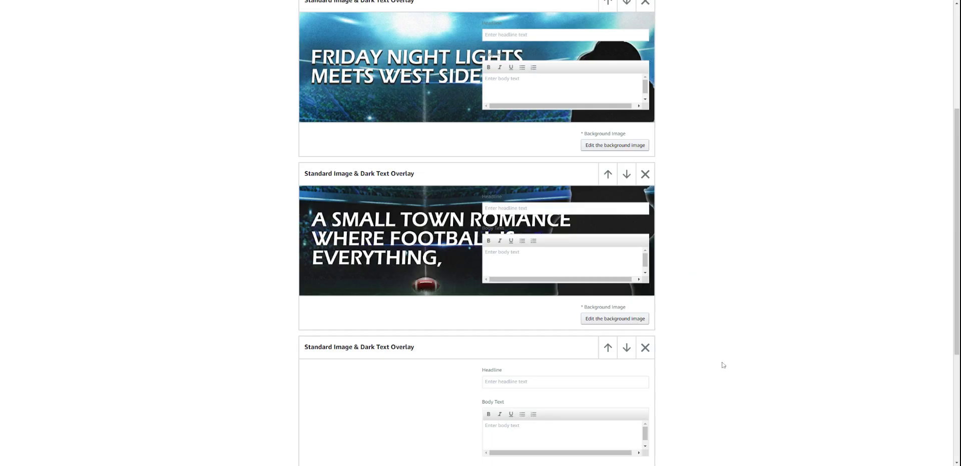
{"action": "scroll", "coordinate": [724, 365], "scroll_direction": "down", "scroll_amount": 2}
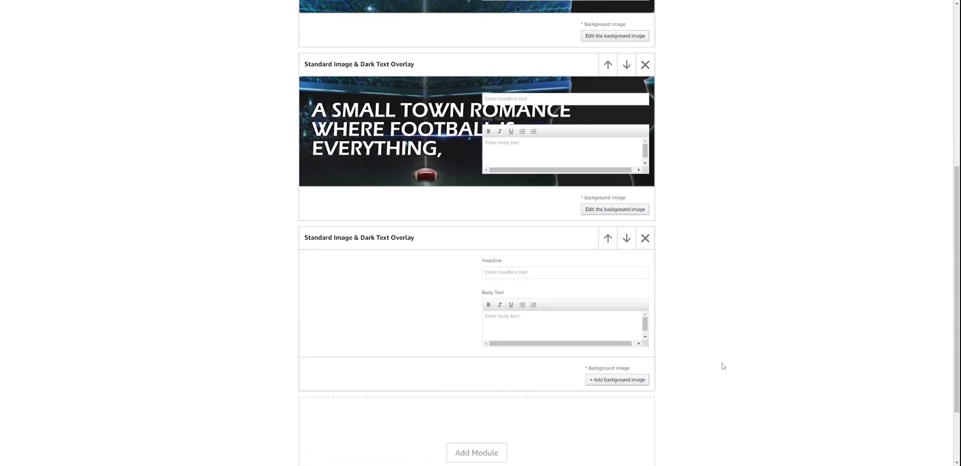
{"action": "left_click", "coordinate": [611, 378]}
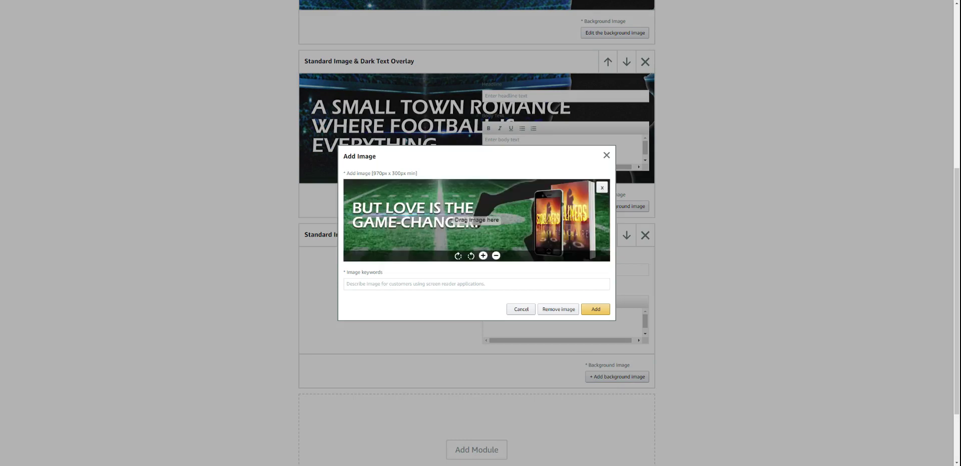
{"action": "type", "text": "B"}
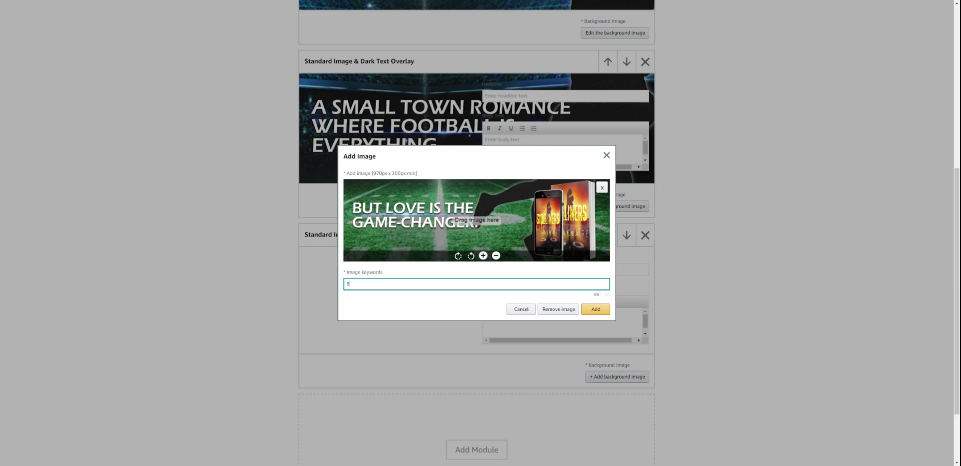
{"action": "type", "text": "ut love is the game-changer"}
{"action": "left_click", "coordinate": [598, 311]}
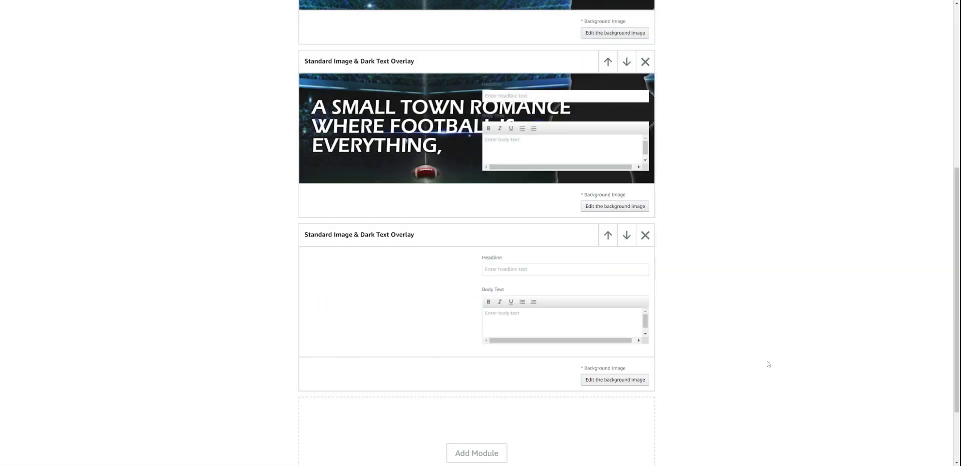
- Open the Preview and scroll through the three stacked Sideliners banners
{"action": "scroll", "coordinate": [768, 365], "scroll_direction": "up", "scroll_amount": 2}
{"action": "scroll", "coordinate": [768, 365], "scroll_direction": "up", "scroll_amount": 5}
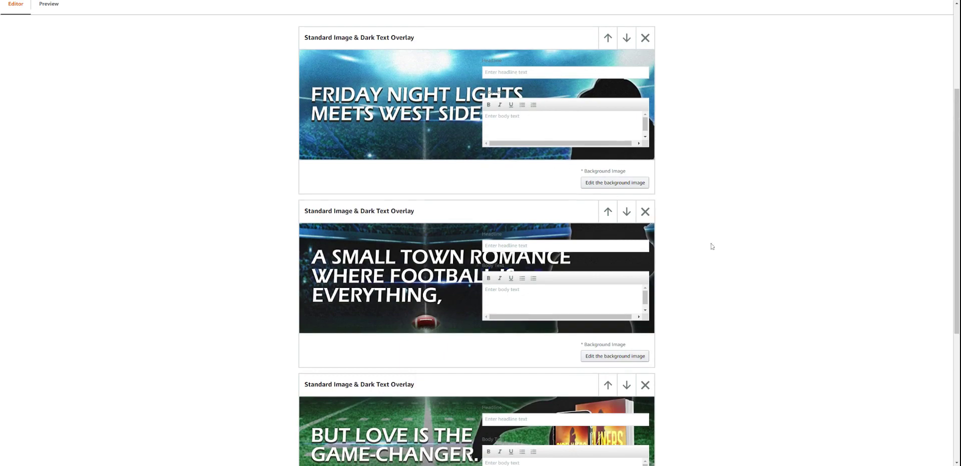
{"action": "scroll", "coordinate": [746, 319], "scroll_direction": "down", "scroll_amount": 3}
{"action": "scroll", "coordinate": [746, 318], "scroll_direction": "up", "scroll_amount": 5}
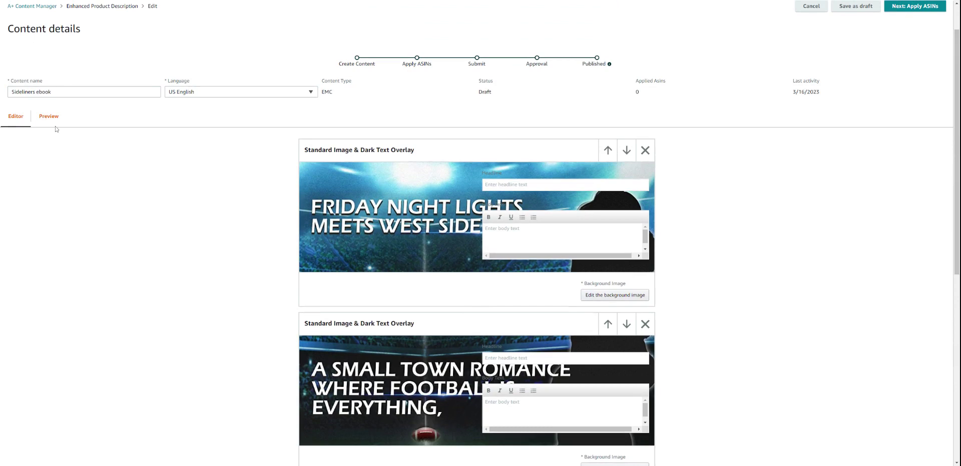
{"action": "left_click", "coordinate": [43, 119]}
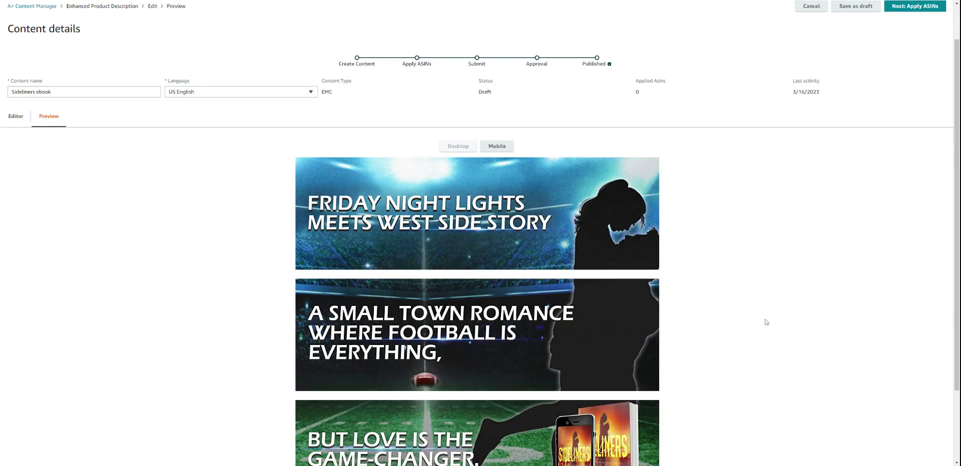
{"action": "scroll", "coordinate": [768, 325], "scroll_direction": "down", "scroll_amount": 2}
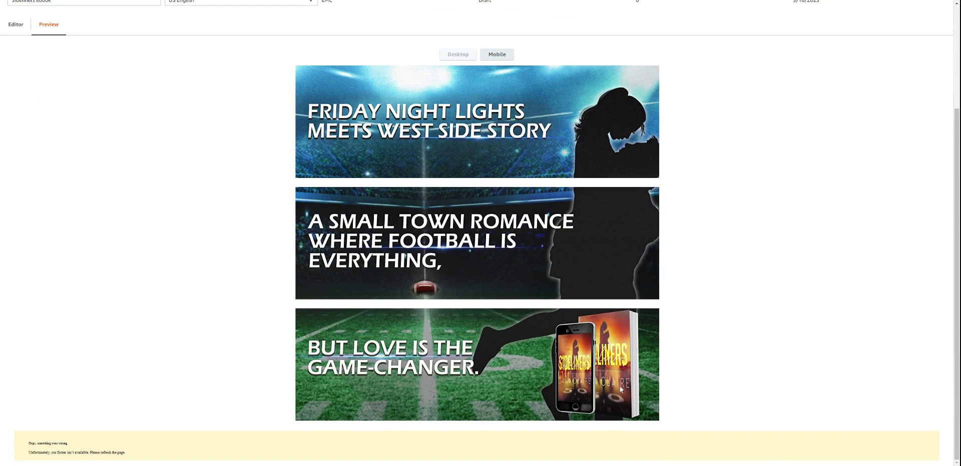
{"action": "scroll", "coordinate": [525, 229], "scroll_direction": "up", "scroll_amount": 3}
- Check the banners at desktop size, then switch the preview back to mobile
{"action": "left_click", "coordinate": [458, 167]}
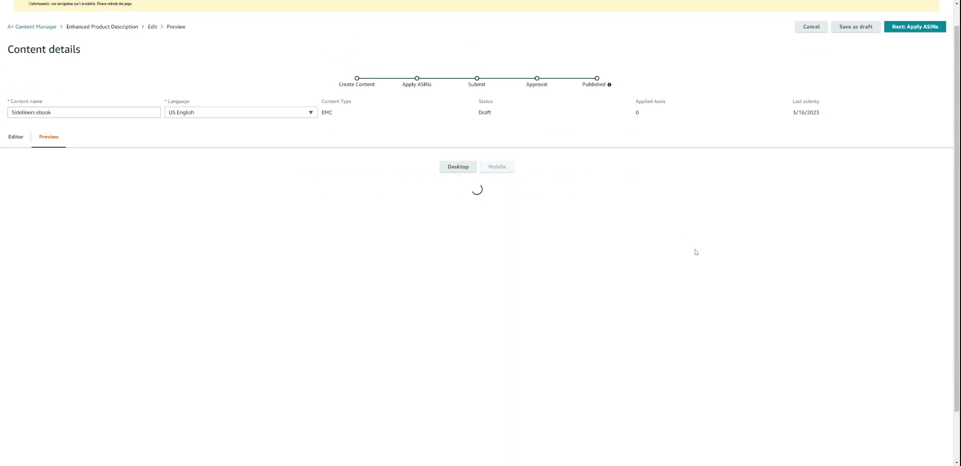
{"action": "scroll", "coordinate": [568, 350], "scroll_direction": "down", "scroll_amount": 1}
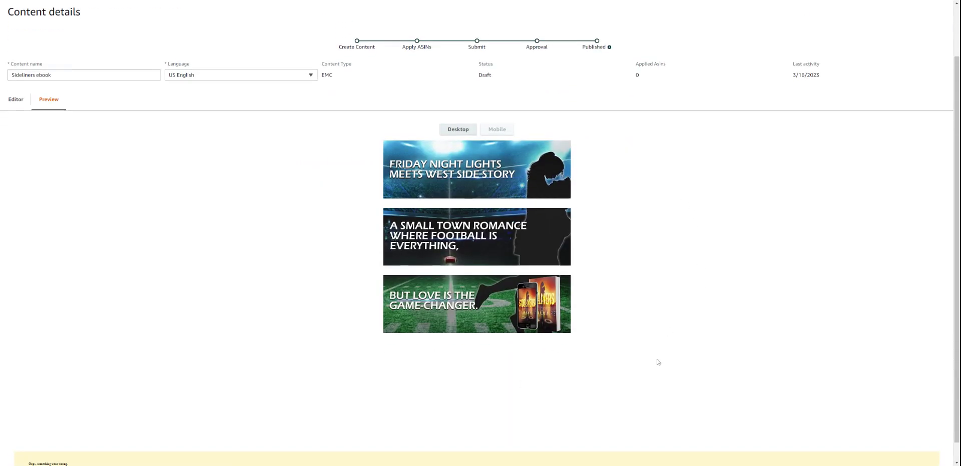
{"action": "left_click", "coordinate": [497, 129]}
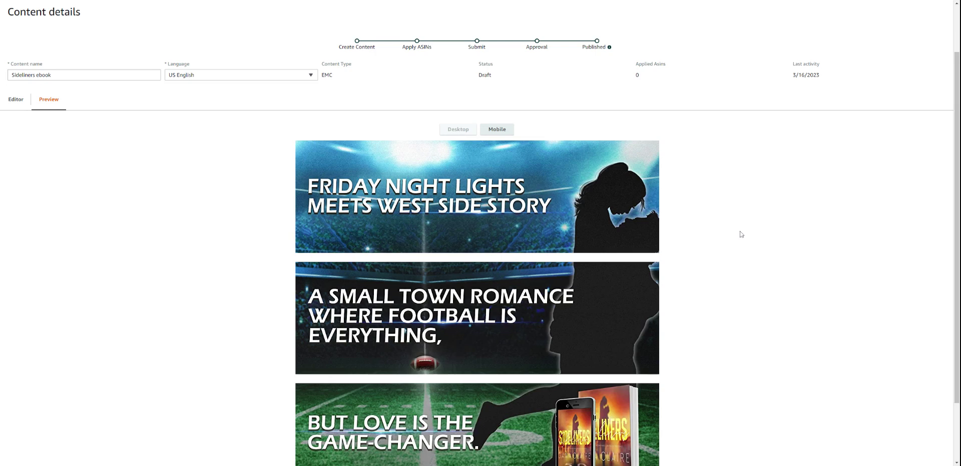
{"action": "scroll", "coordinate": [743, 234], "scroll_direction": "down", "scroll_amount": 1}
{"action": "scroll", "coordinate": [742, 233], "scroll_direction": "down", "scroll_amount": 1}
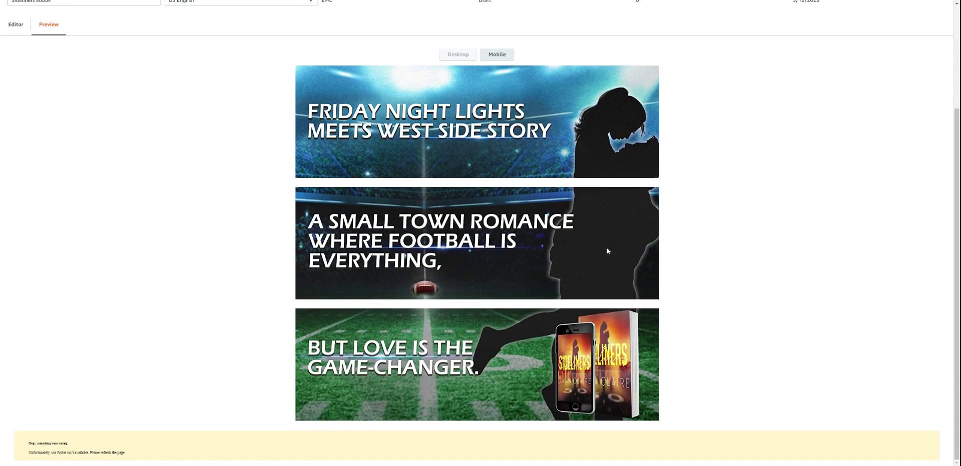
{"action": "scroll", "coordinate": [689, 323], "scroll_direction": "up", "scroll_amount": 4}
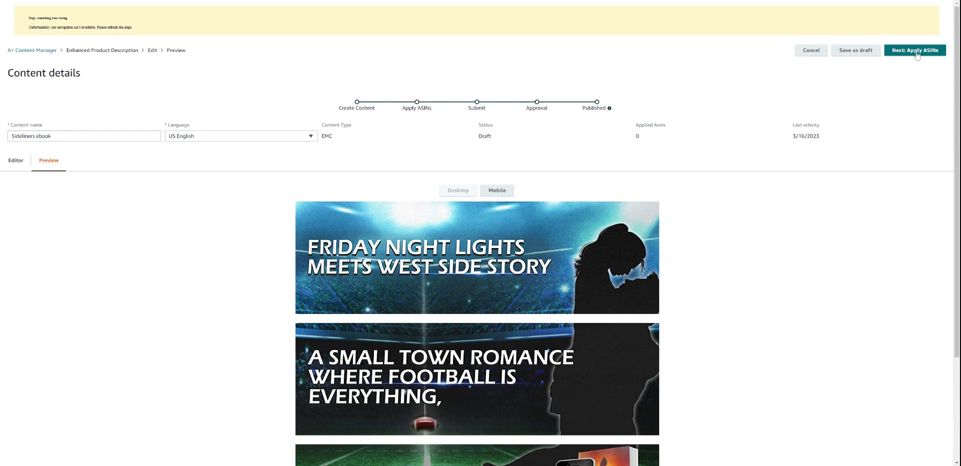
- Search for the Sideliners ASIN and apply the content to it, overriding its existing A+ content
{"action": "left_click", "coordinate": [916, 52]}
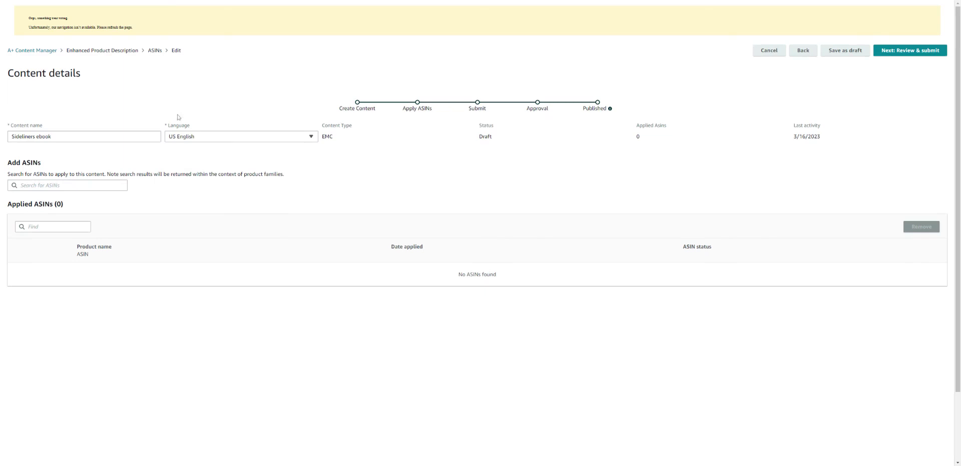
{"action": "left_click", "coordinate": [67, 185]}
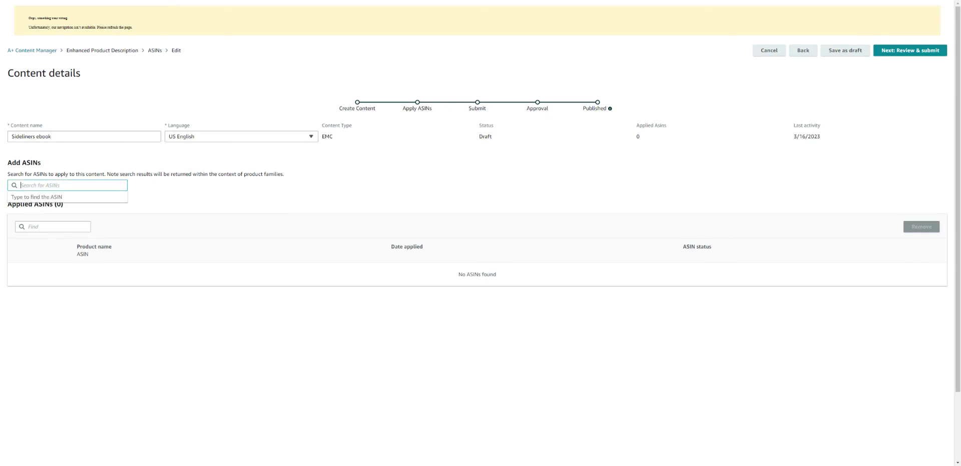
{"action": "type", "text": "B0BVJB8KNT"}
{"action": "left_click", "coordinate": [28, 200]}
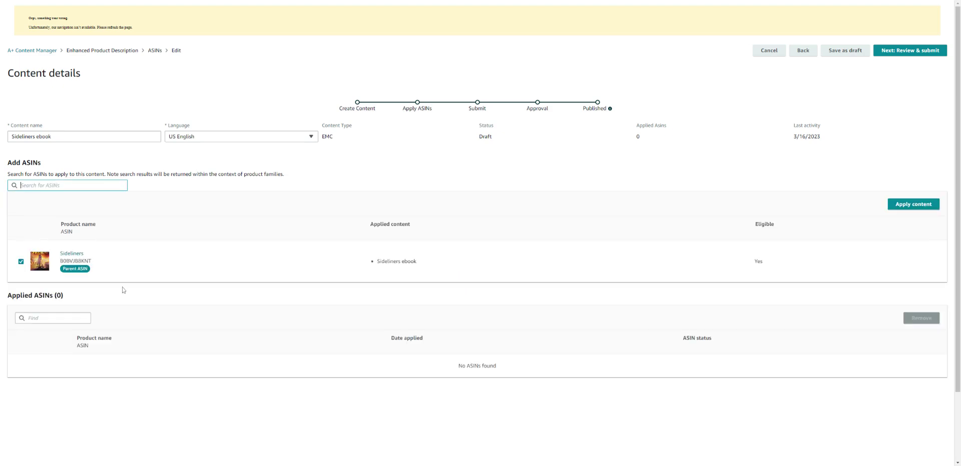
{"action": "left_click", "coordinate": [918, 206]}
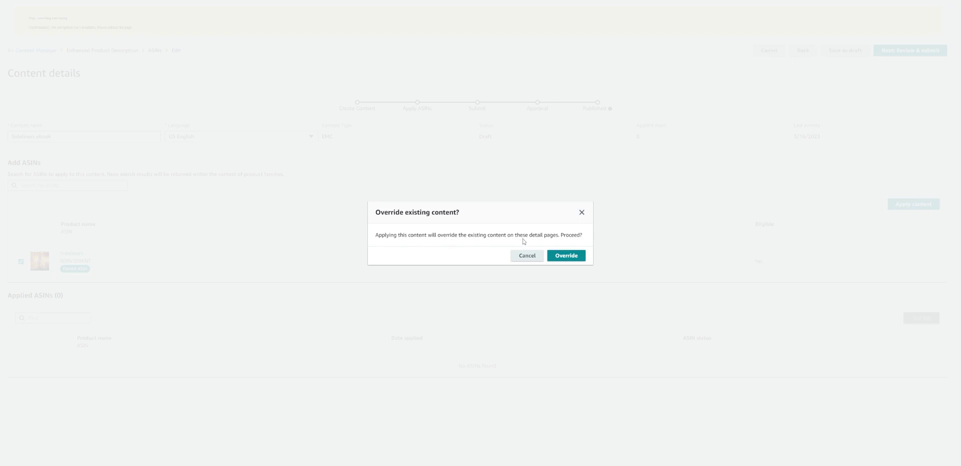
{"action": "left_click", "coordinate": [565, 255]}
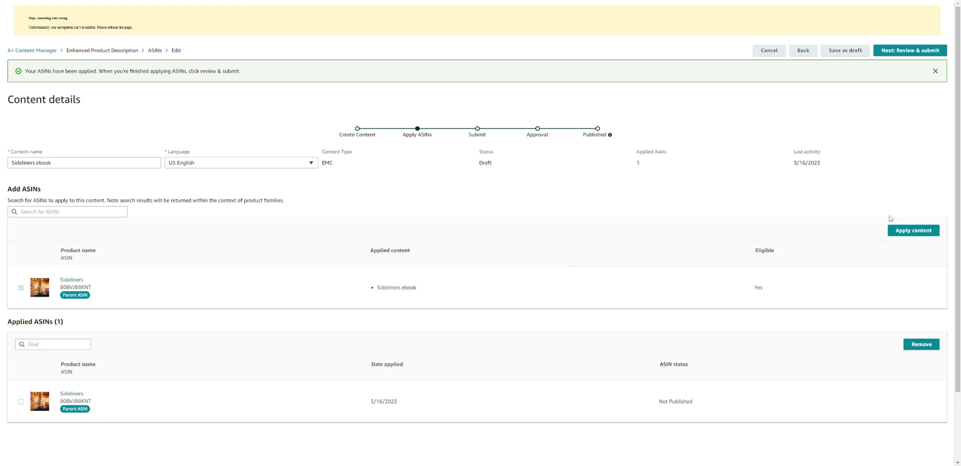
- Review the content on the Review & submit page and bring up the Submit for approval prompt
{"action": "left_click", "coordinate": [897, 53]}
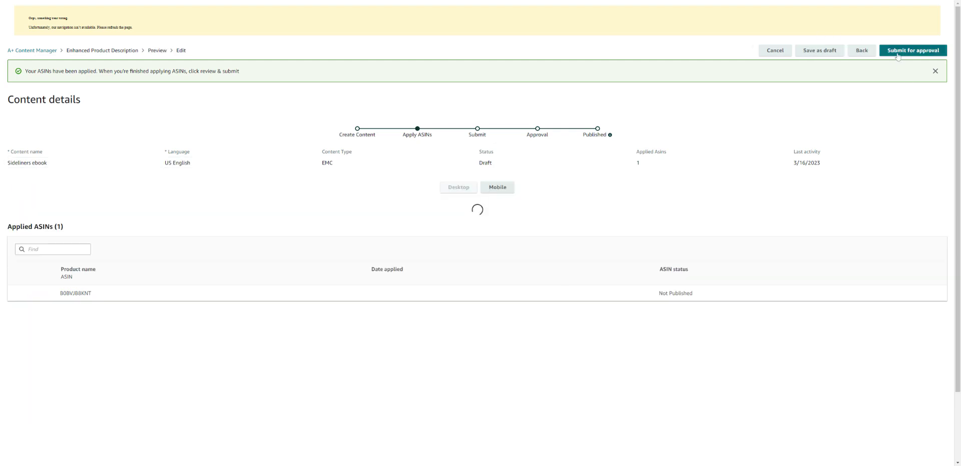
{"action": "scroll", "coordinate": [786, 271], "scroll_direction": "down", "scroll_amount": 3}
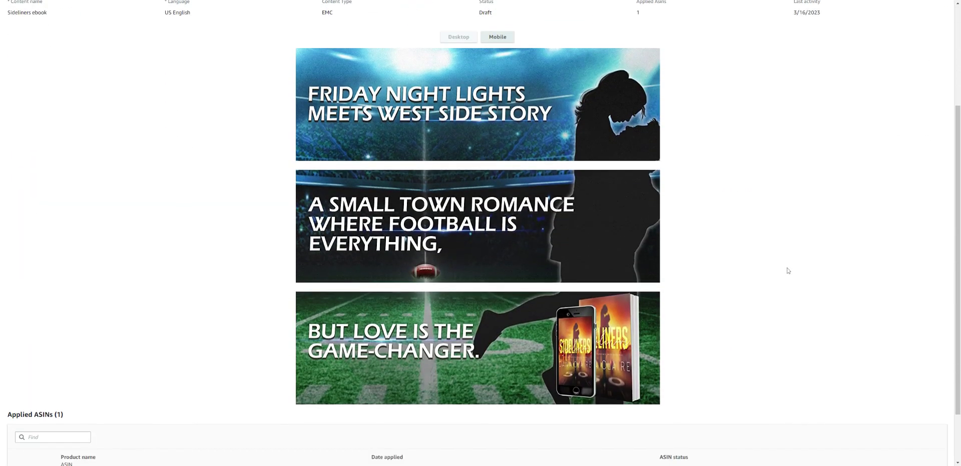
{"action": "scroll", "coordinate": [787, 272], "scroll_direction": "up", "scroll_amount": 2}
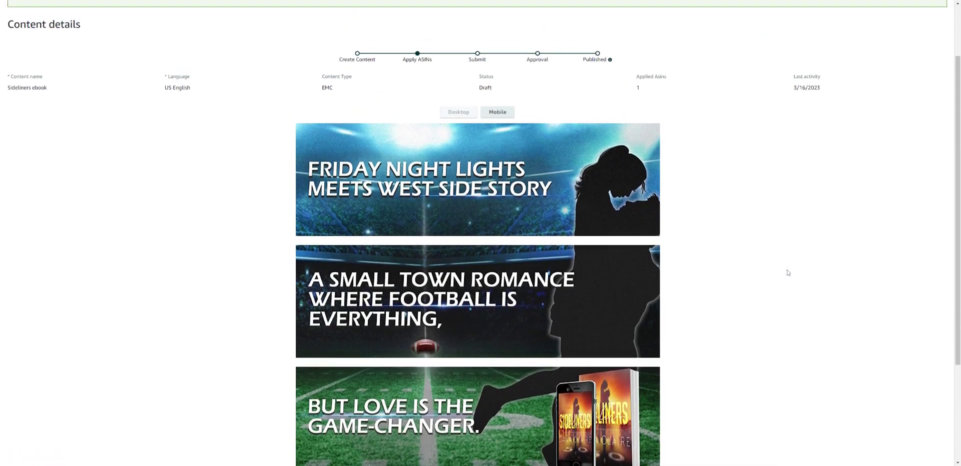
{"action": "scroll", "coordinate": [787, 273], "scroll_direction": "down", "scroll_amount": 1}
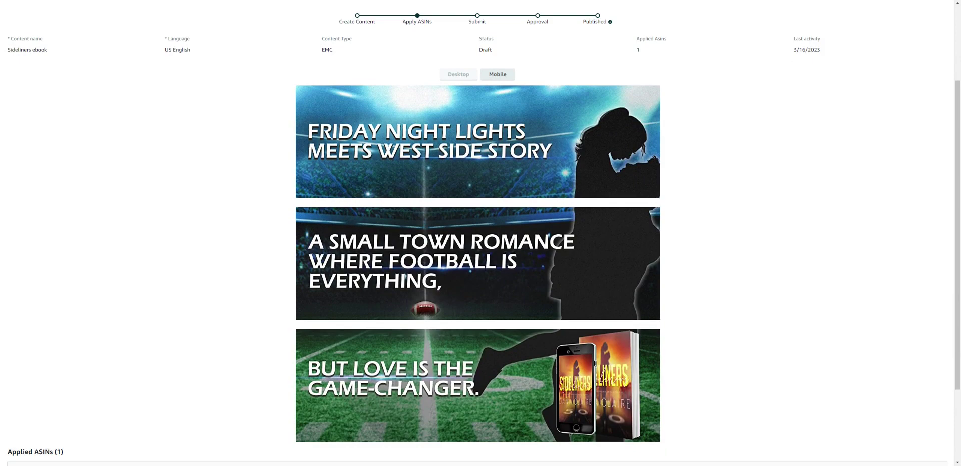
{"action": "scroll", "coordinate": [779, 275], "scroll_direction": "up", "scroll_amount": 3}
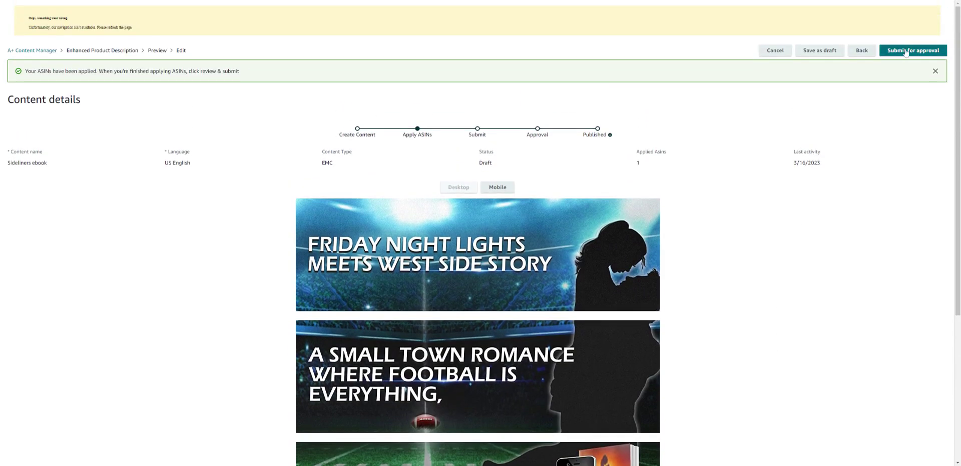
{"action": "left_click", "coordinate": [906, 52]}
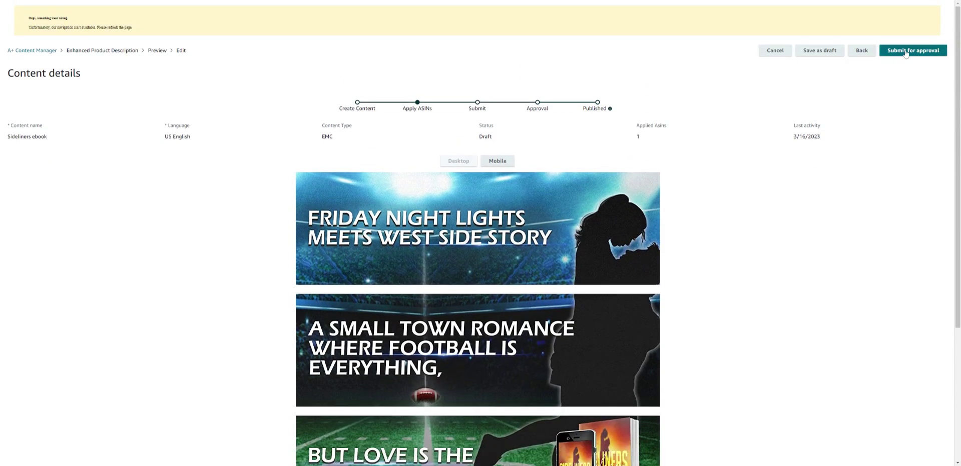
{"action": "left_click", "coordinate": [906, 51]}
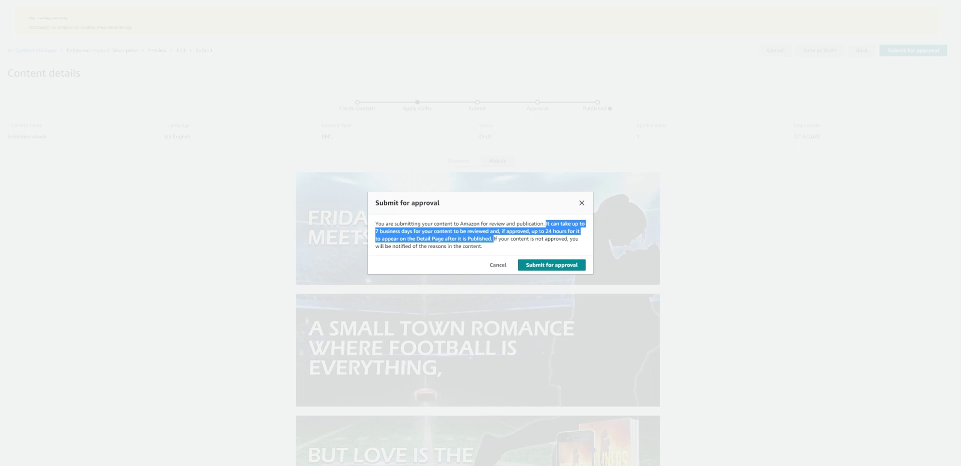
- Confirm the submission so the Sideliners ebook A+ content is sent for approval
{"action": "left_click", "coordinate": [547, 248]}
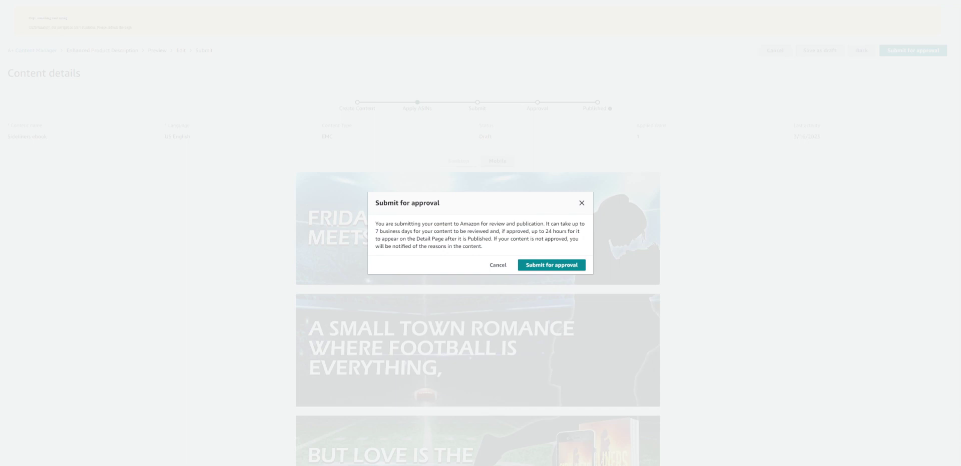
{"action": "left_click", "coordinate": [545, 266]}
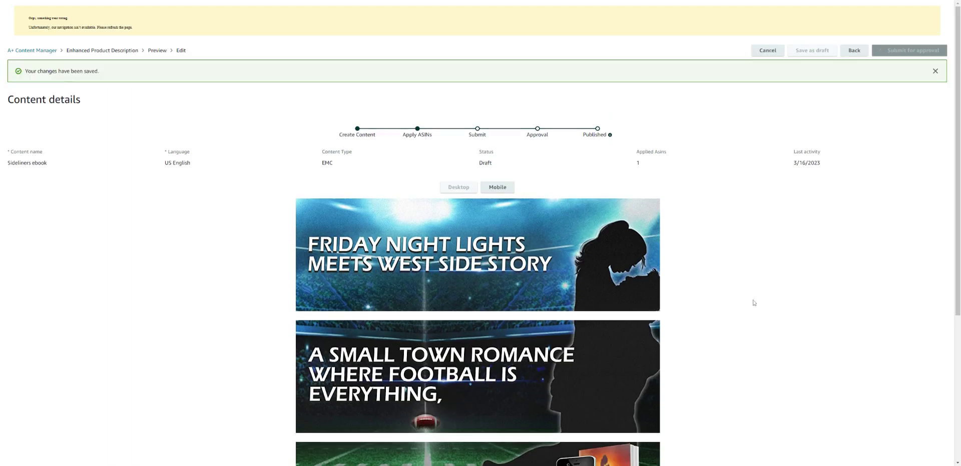
{"action": "scroll", "coordinate": [772, 292], "scroll_direction": "down", "scroll_amount": 4}
{"action": "scroll", "coordinate": [774, 293], "scroll_direction": "up", "scroll_amount": 3}
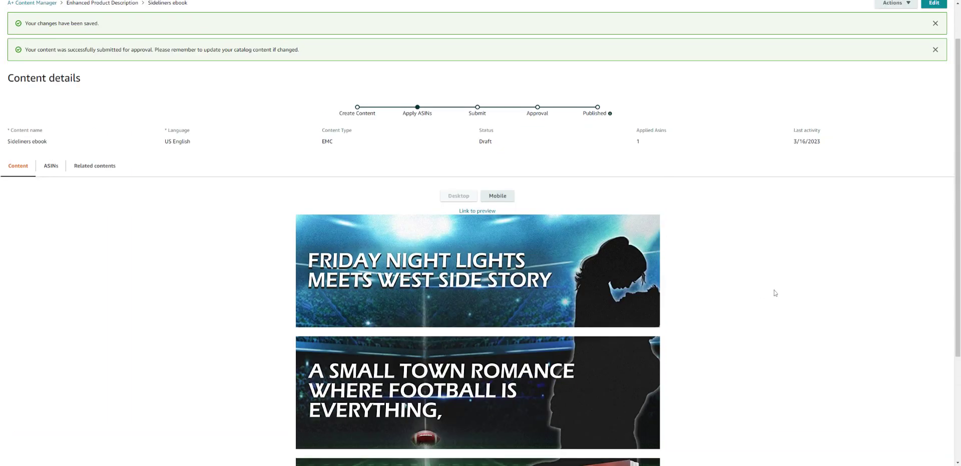
{"action": "scroll", "coordinate": [774, 293], "scroll_direction": "up", "scroll_amount": 1}
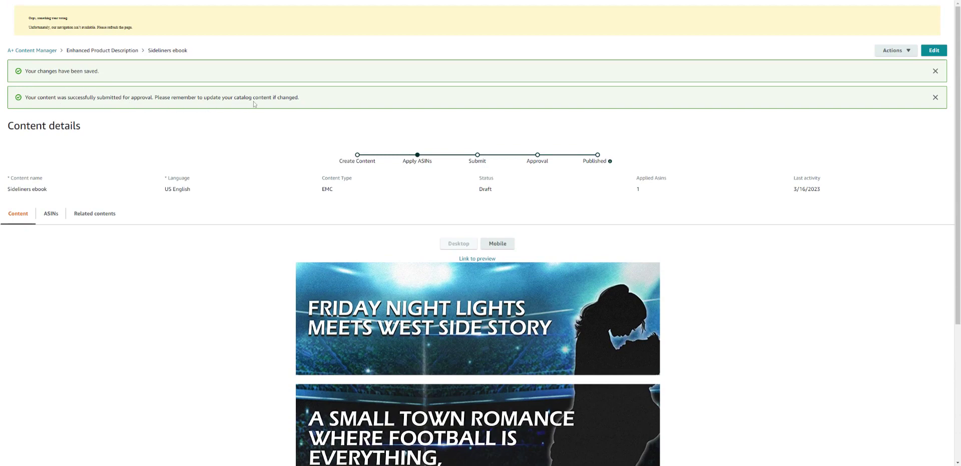
{"action": "scroll", "coordinate": [689, 317], "scroll_direction": "down", "scroll_amount": 4}
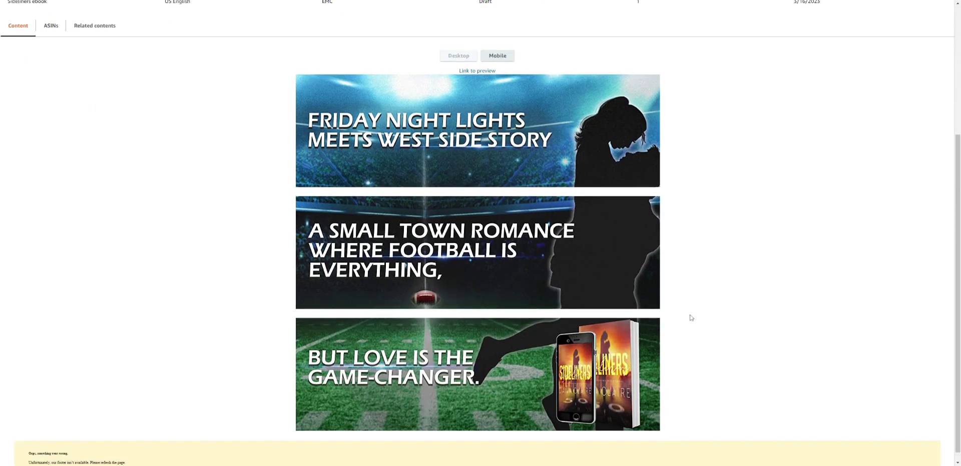